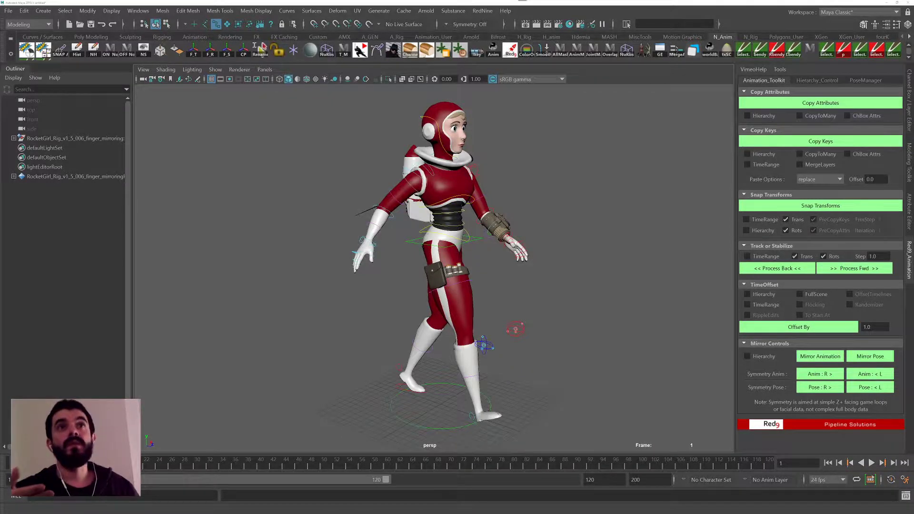
# Review the Red9 StudioPack web page in Chrome, then its Red9_StudioPack GitHub repository tab
pyautogui.hotkey('alt', 'Tab')
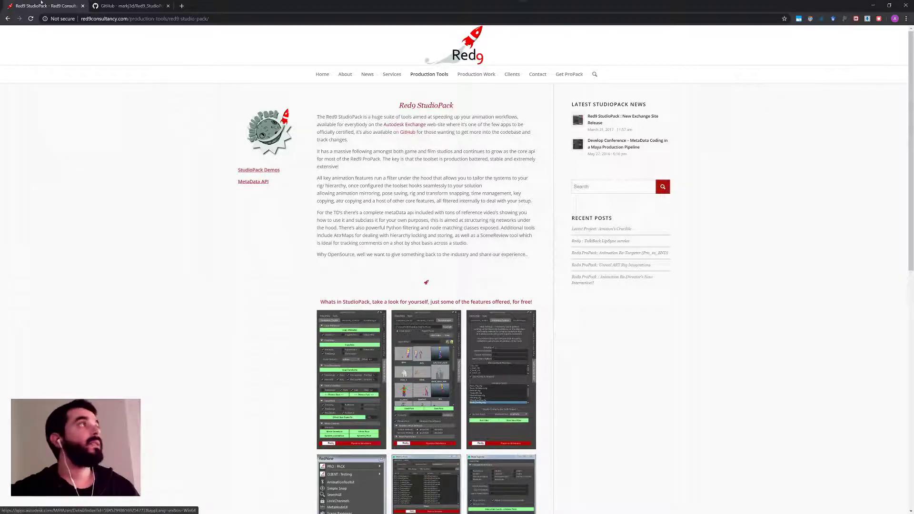
pyautogui.hotkey('ctrl', 'Tab')
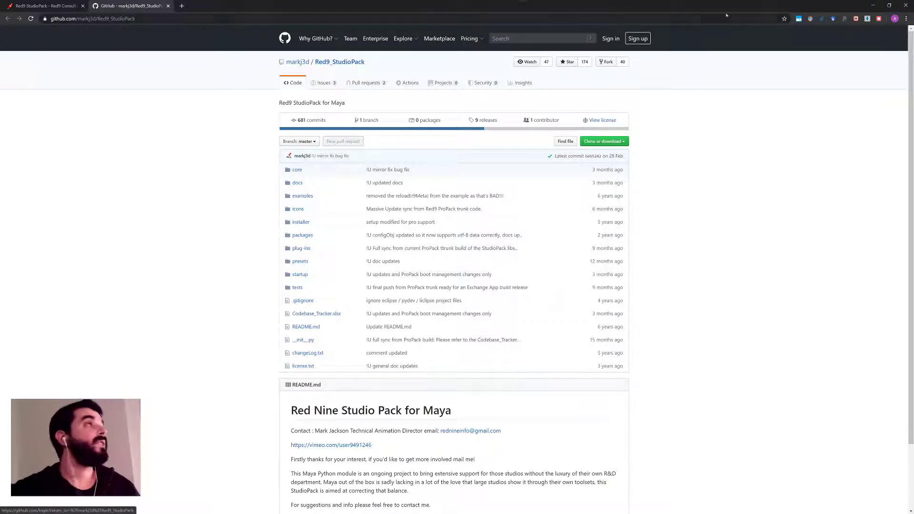
# Return to Maya and tumble the persp view around the RocketGirl rig
pyautogui.click(869, 8)
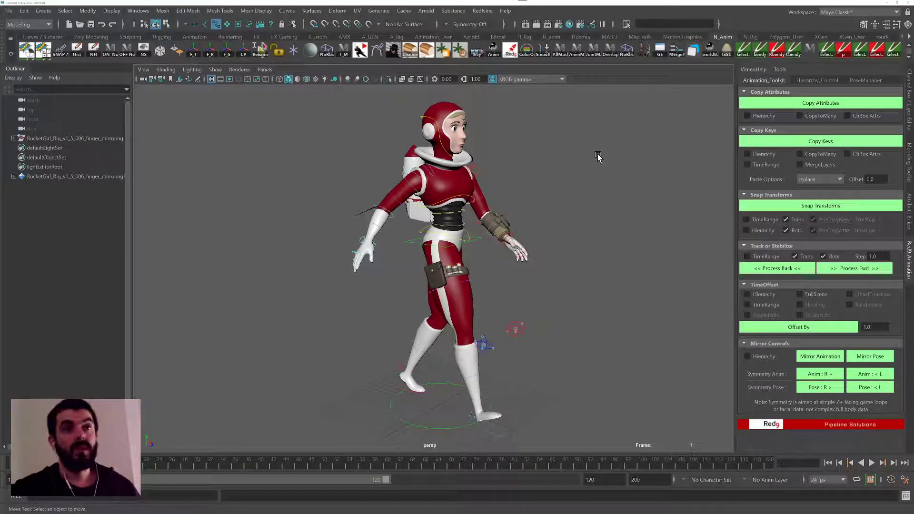
pyautogui.keyDown('alt'); pyautogui.moveTo(563, 216); pyautogui.dragTo(528, 200); pyautogui.keyUp('alt')
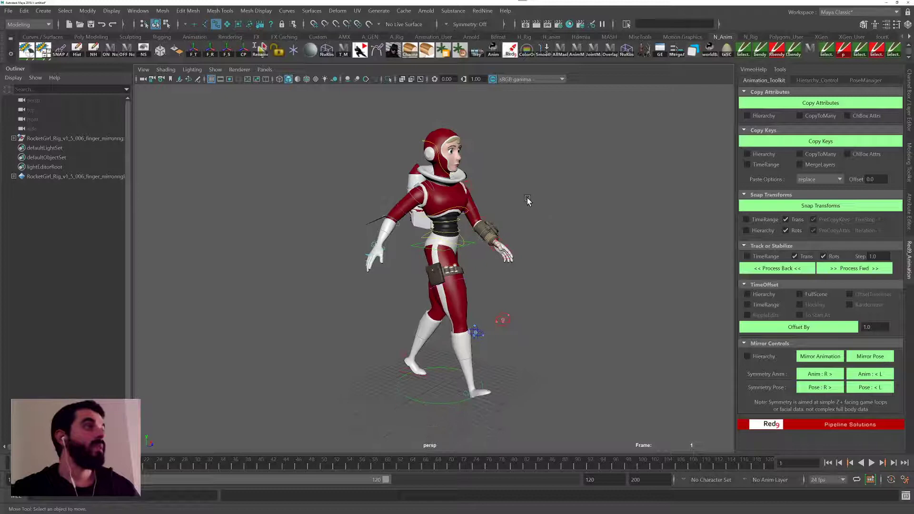
pyautogui.moveTo(542, 259)
pyautogui.keyDown('alt'); pyautogui.mouseDown()
pyautogui.moveTo(357, 318)
pyautogui.moveTo(510, 259)
pyautogui.moveTo(548, 260)
pyautogui.mouseUp(); pyautogui.keyUp('alt')
# Marquee-select the whole RocketGirl rig and play the walk, stopping at frame 13
pyautogui.moveTo(316, 94); pyautogui.dragTo(533, 388)
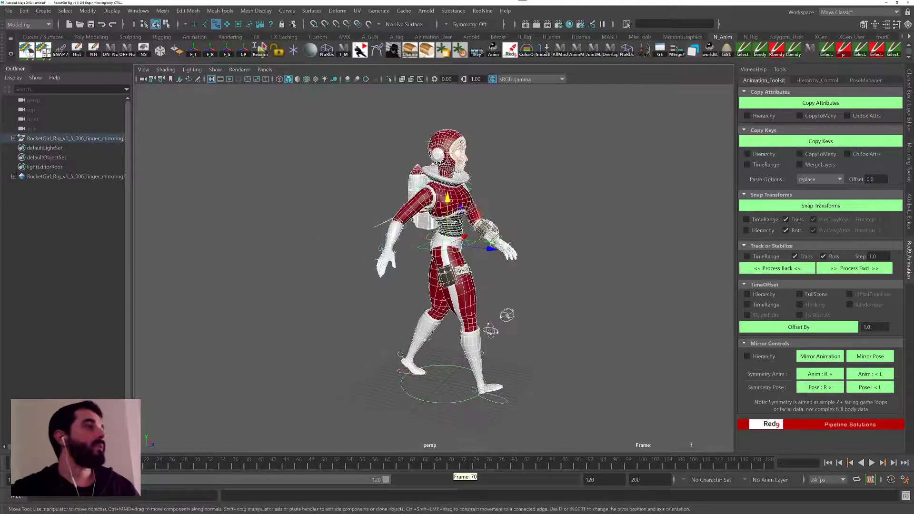
pyautogui.hotkey('alt', 'v')
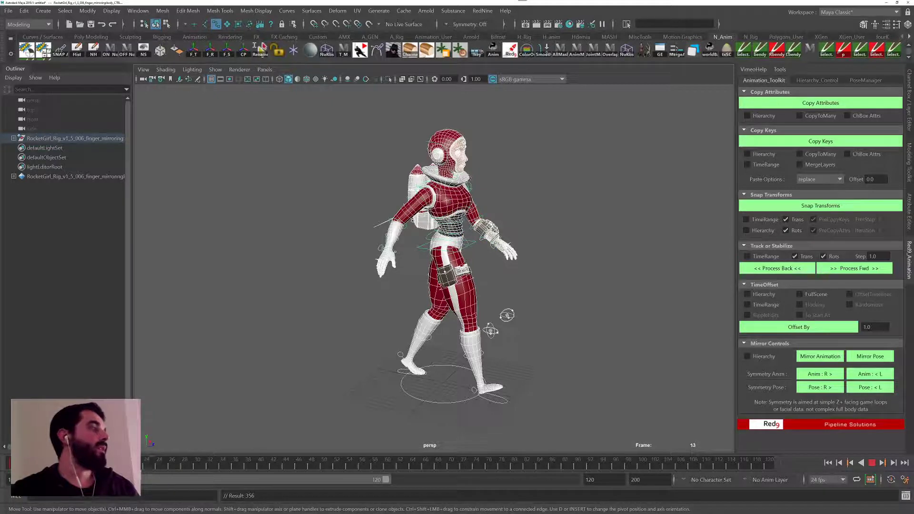
pyautogui.hotkey('alt', 'v')
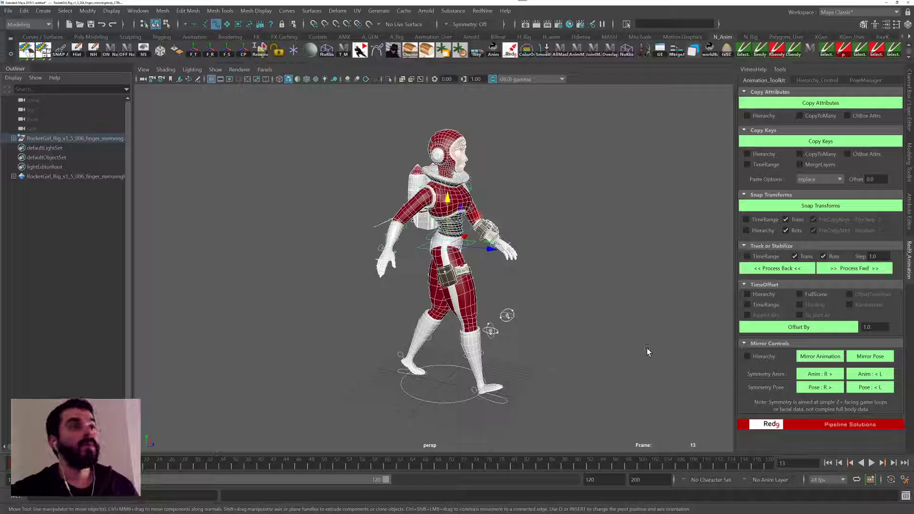
# Mirror the rig's current pose, then deselect and play the walk to check it
pyautogui.click(863, 359)
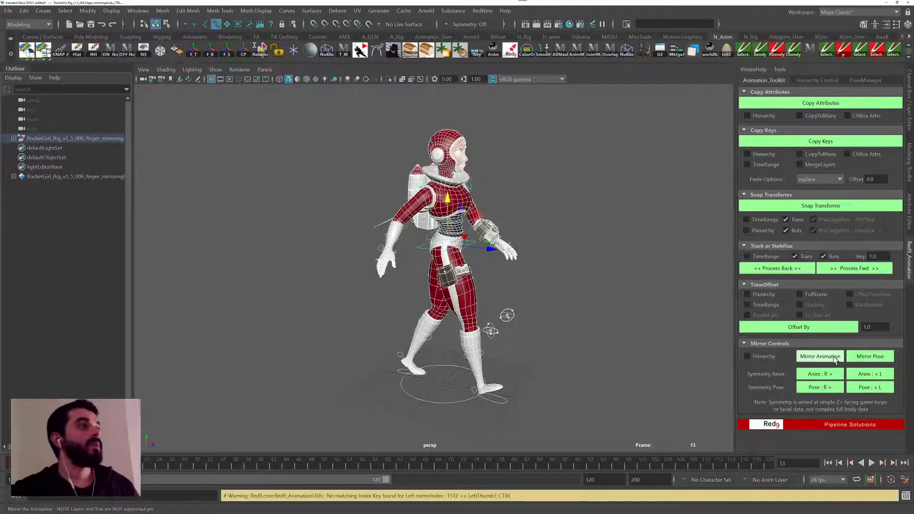
pyautogui.click(597, 310)
pyautogui.keyDown('alt'); pyautogui.moveTo(596, 310); pyautogui.dragTo(557, 338); pyautogui.keyUp('alt')
pyautogui.hotkey('alt', 'v')
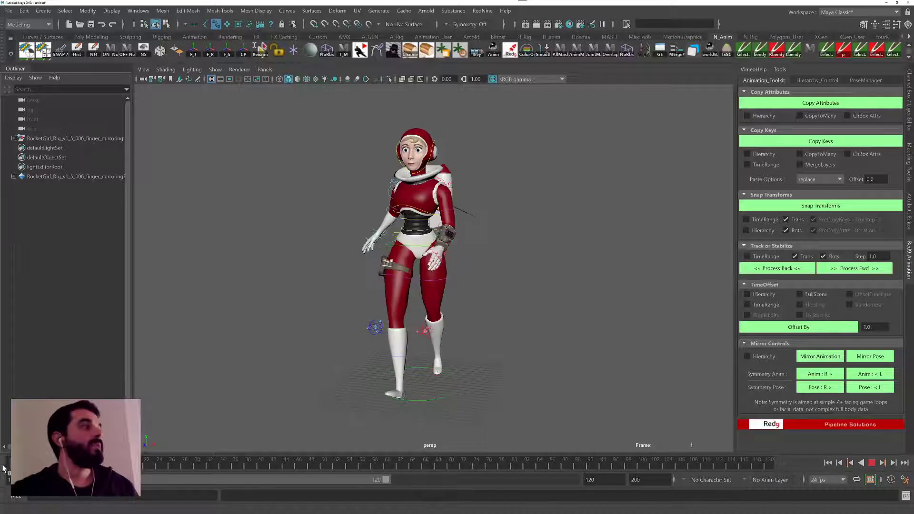
pyautogui.hotkey('alt', 'v')
# With Auto Keyframe on, reselect the rig, mirror the pose again and replay the walk
pyautogui.moveTo(601, 405); pyautogui.dragTo(338, 154)
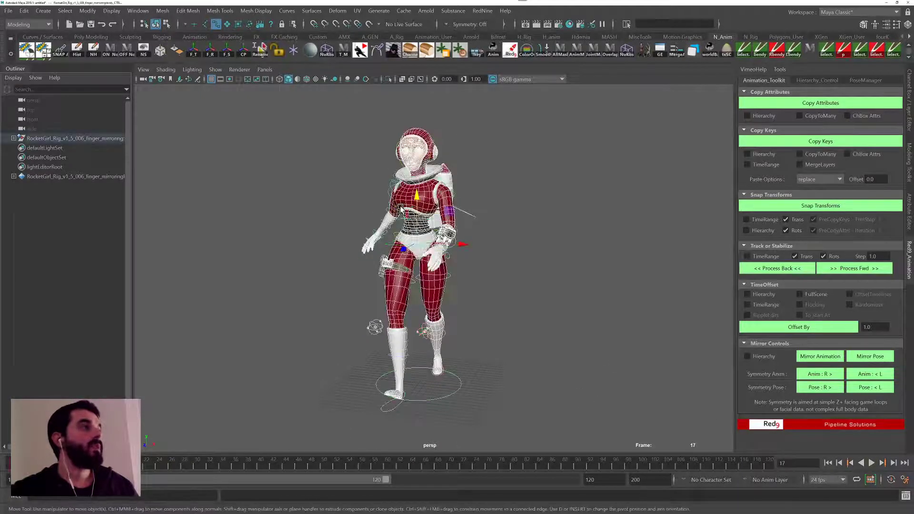
pyautogui.click(893, 480)
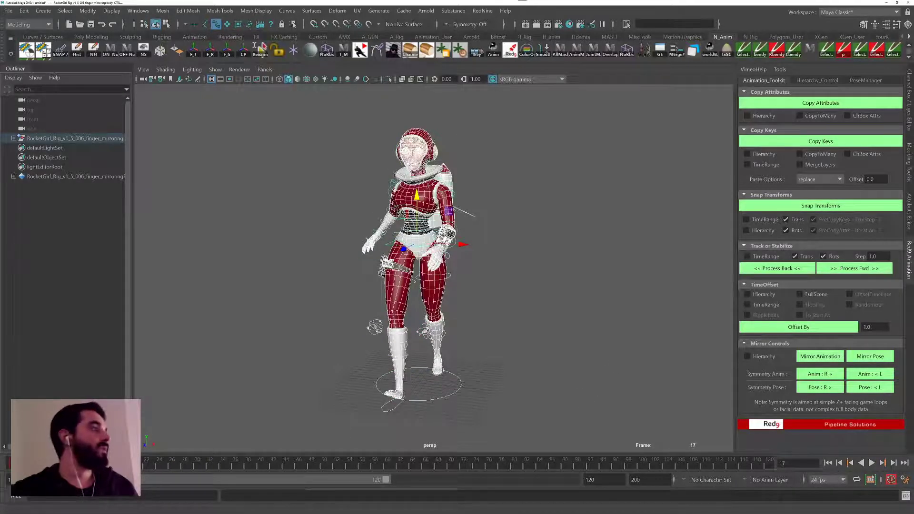
pyautogui.click(870, 356)
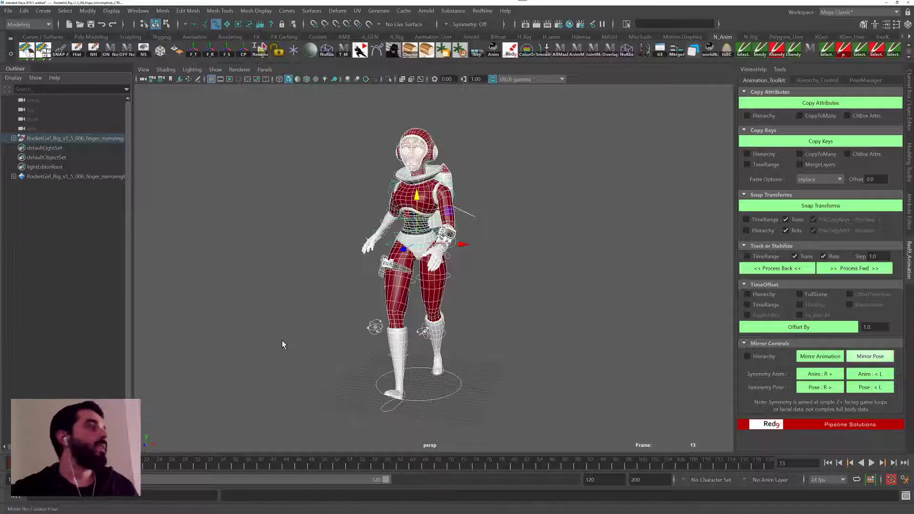
pyautogui.click(139, 419)
pyautogui.hotkey('alt', 'v')
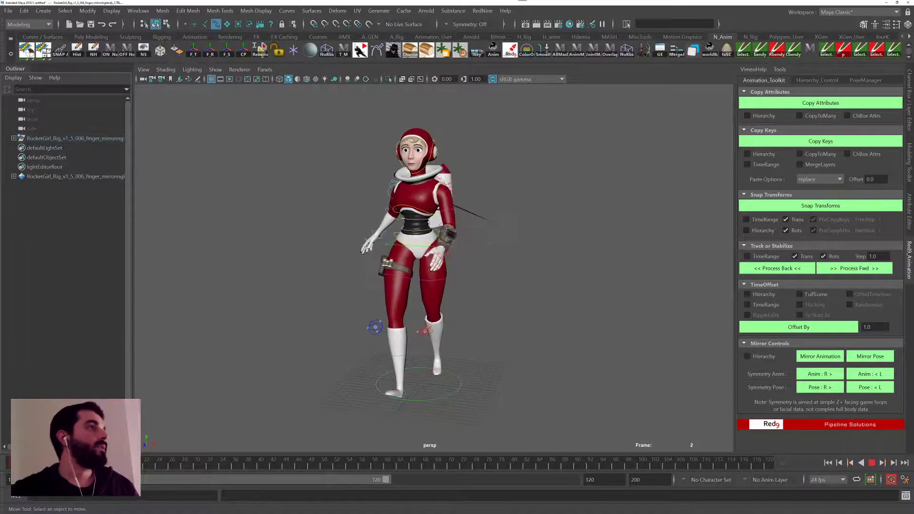
pyautogui.hotkey('alt', 'v')
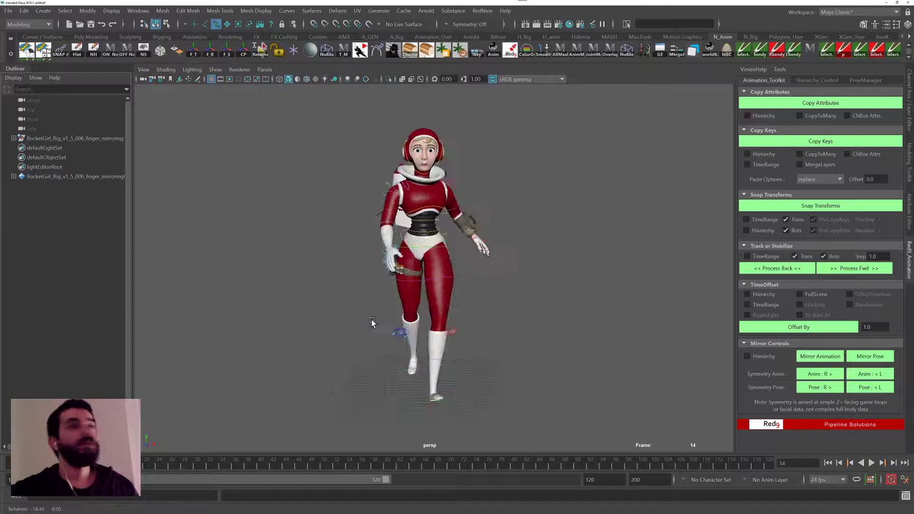
pyautogui.keyDown('alt'); pyautogui.moveTo(371, 322); pyautogui.dragTo(393, 324); pyautogui.keyUp('alt')
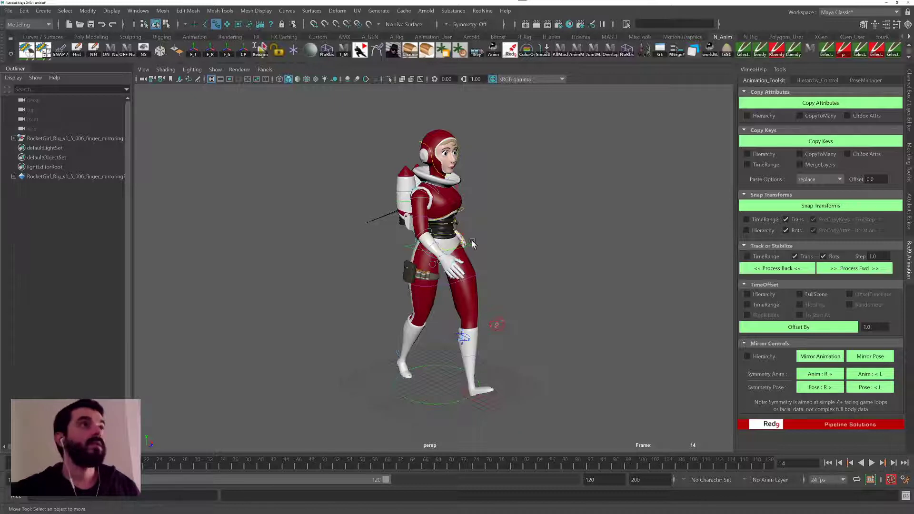
pyautogui.click(878, 82)
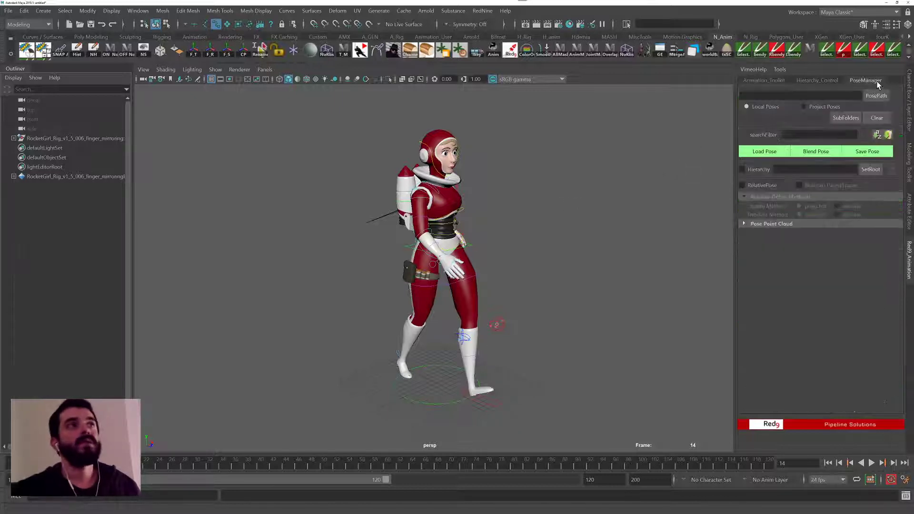
pyautogui.click(775, 80)
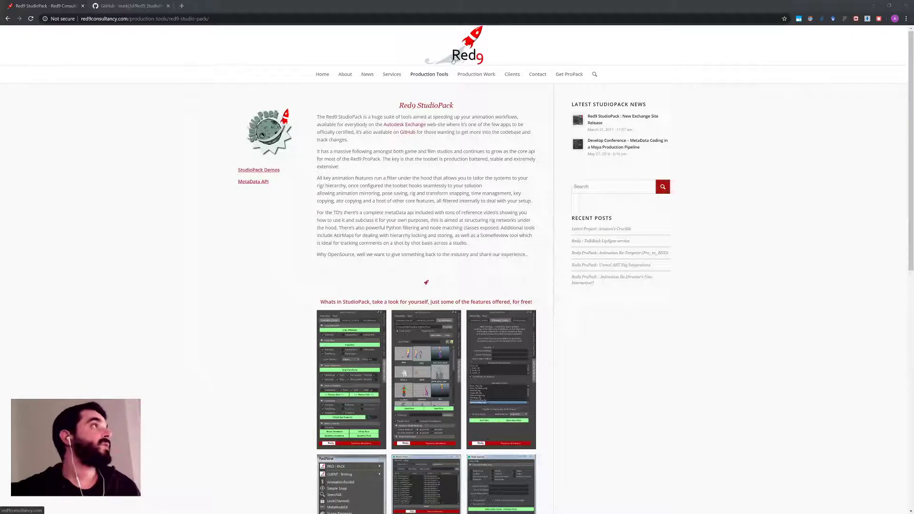
# Show the Red9_StudioPack repository's Clone or download menu with its Download ZIP option
pyautogui.moveTo(429, 77)
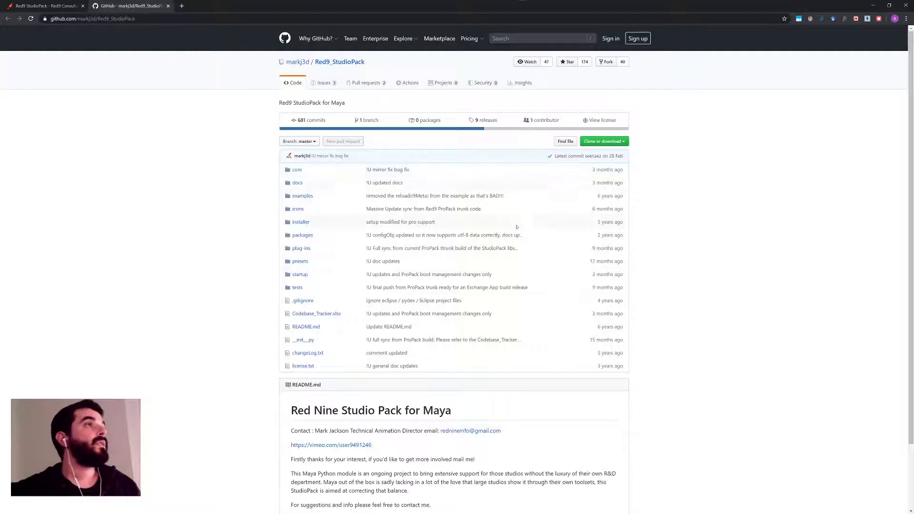
pyautogui.click(619, 142)
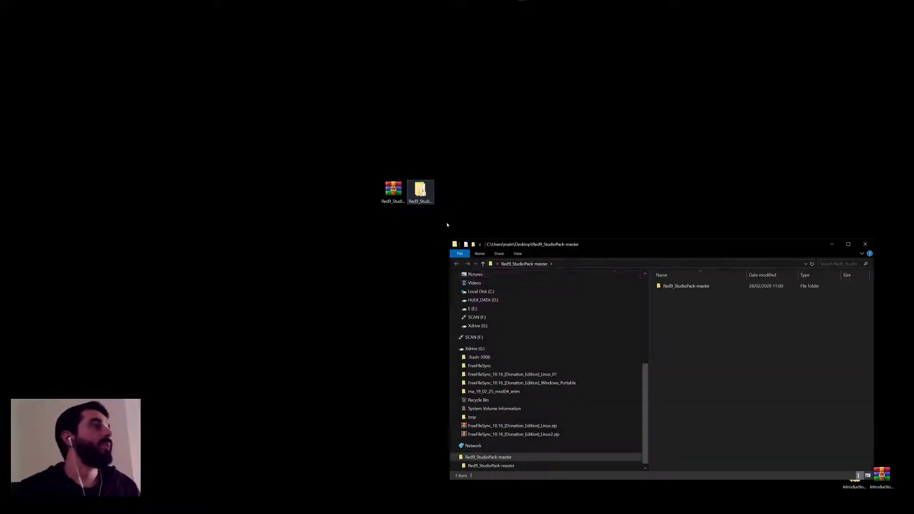
# Rename the inner Red9_StudioPack-master folder, holding core, docs and startup, to 'Red9'
pyautogui.moveTo(678, 247); pyautogui.dragTo(650, 189)
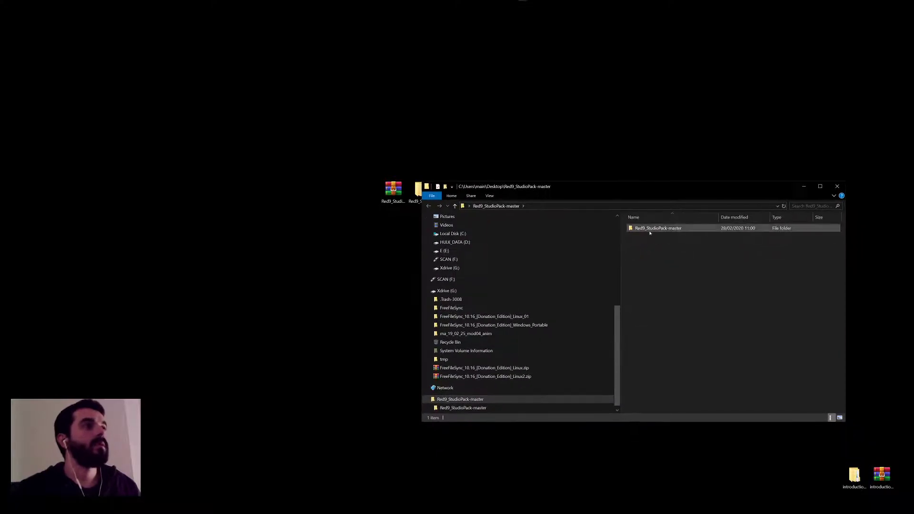
pyautogui.doubleClick(653, 229)
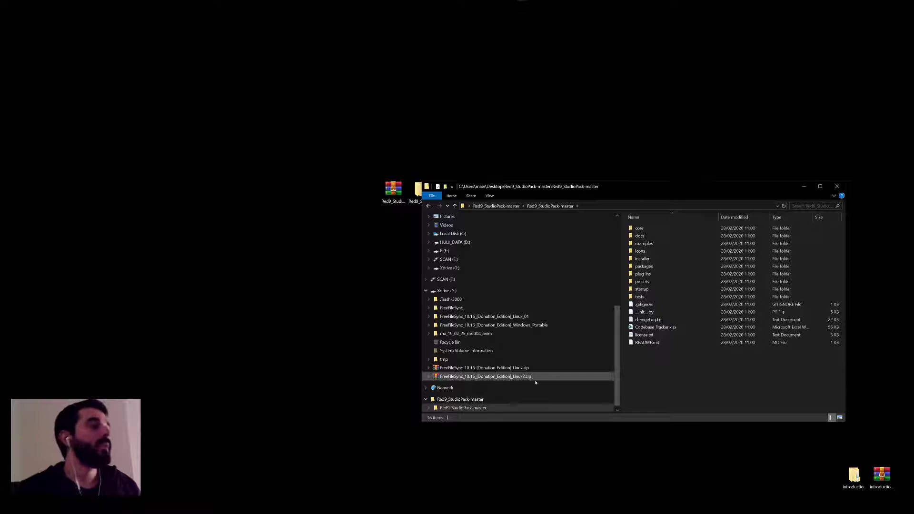
pyautogui.press('BackSpace')
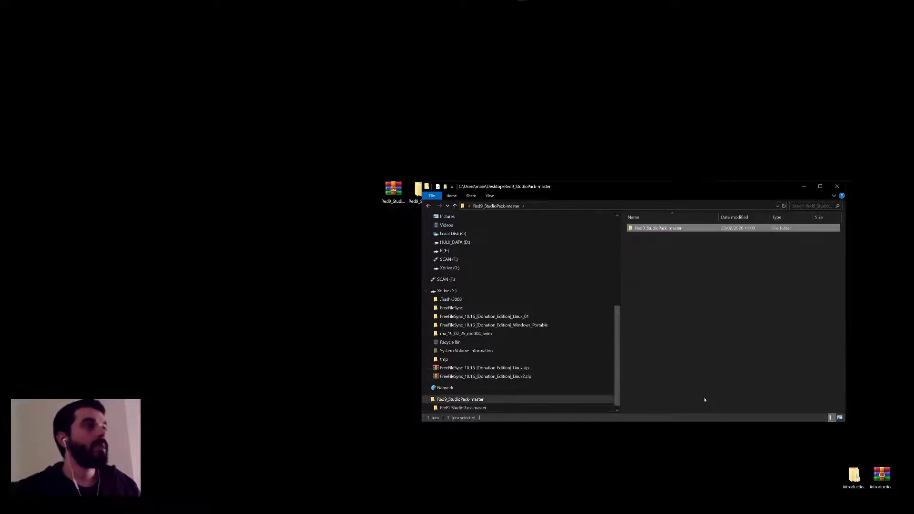
pyautogui.press('F2')
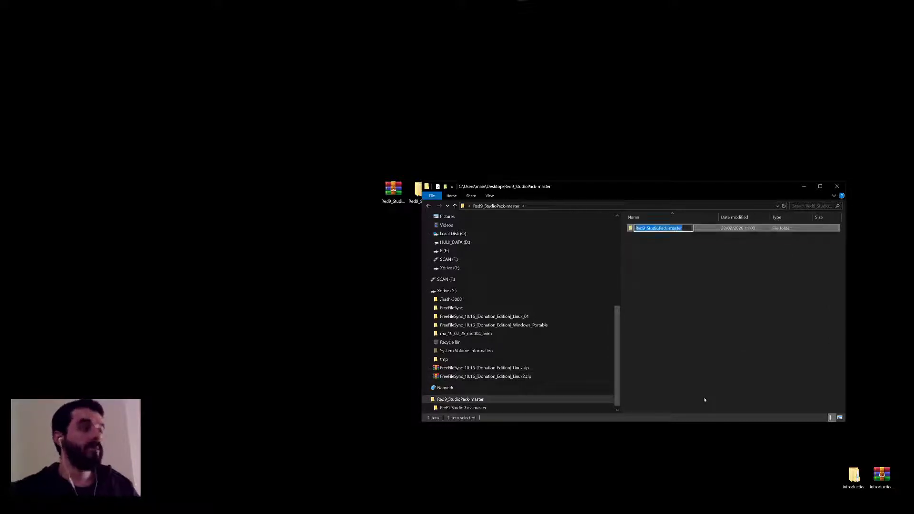
pyautogui.write('Red9')
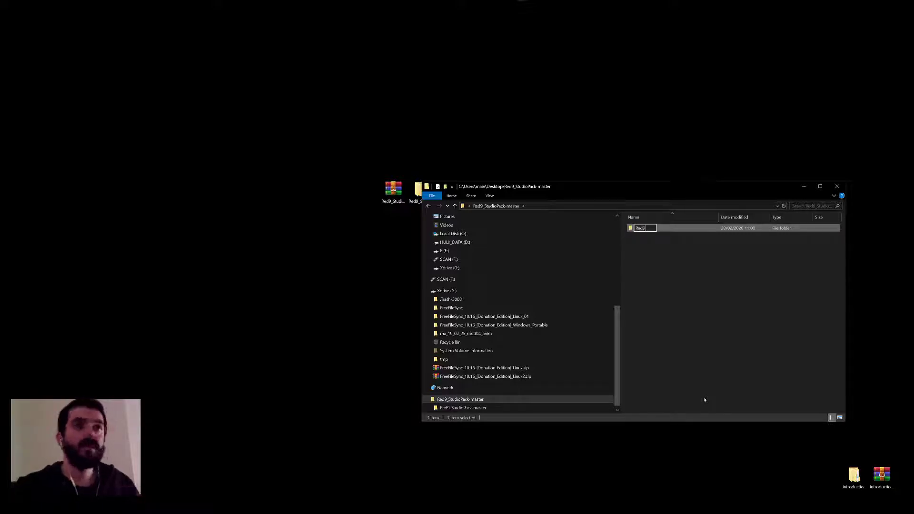
pyautogui.press('Return')
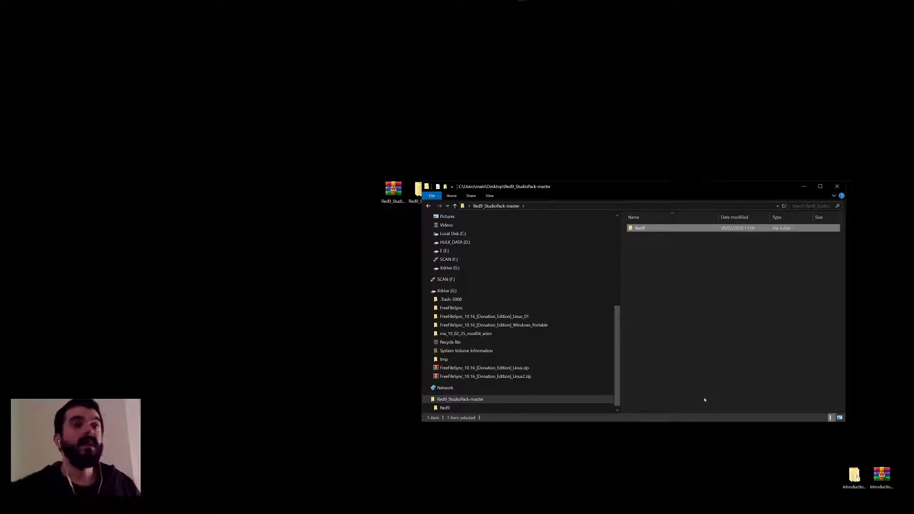
# Snap the StudioPack Explorer window right and a second Explorer window left
pyautogui.press('super+Right')
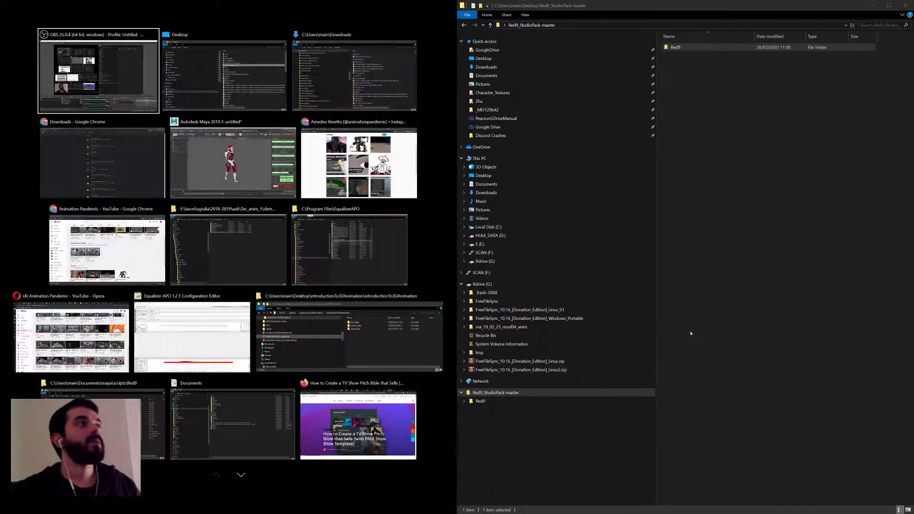
pyautogui.click(691, 333)
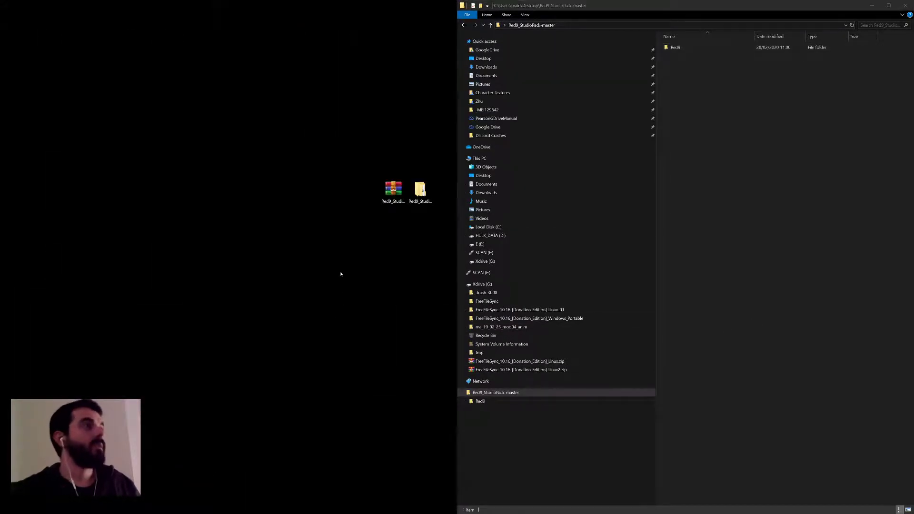
pyautogui.press('super+e')
pyautogui.press('super+Left')
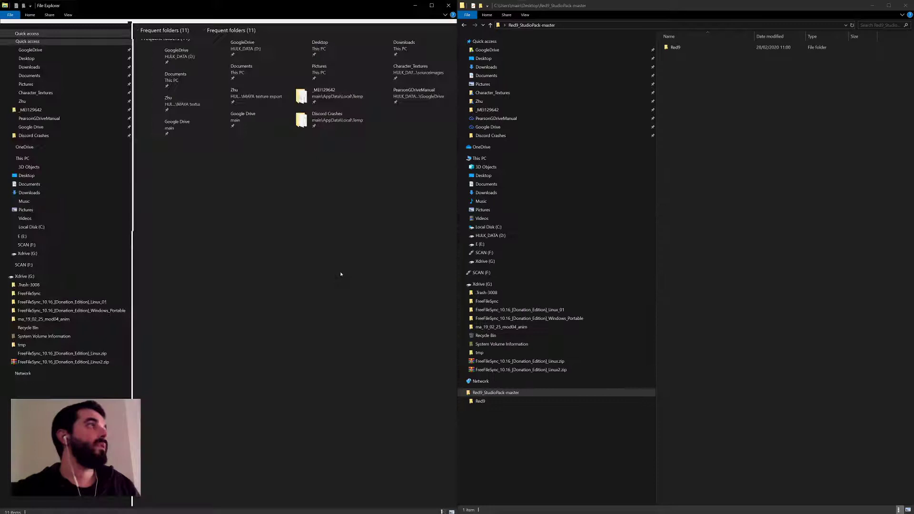
# Move the Red9 folder into Documents\maya\scripts
pyautogui.click(44, 76)
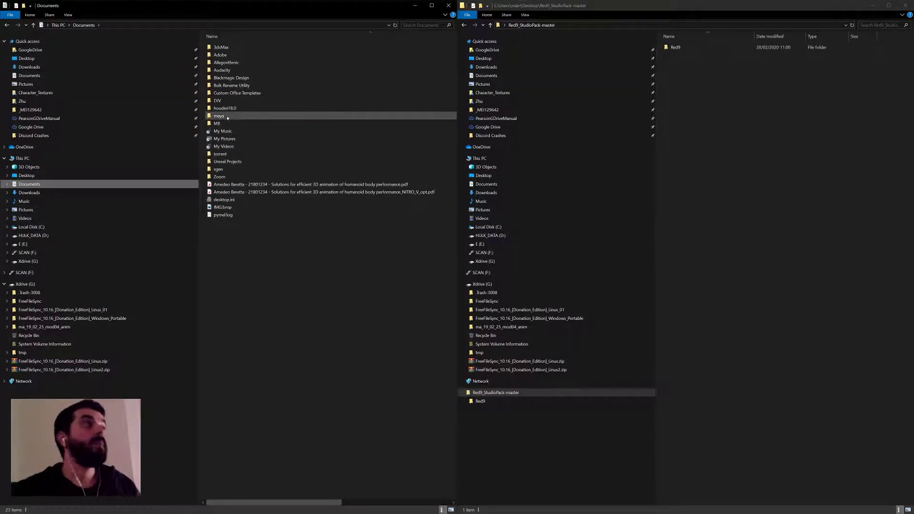
pyautogui.click(228, 117)
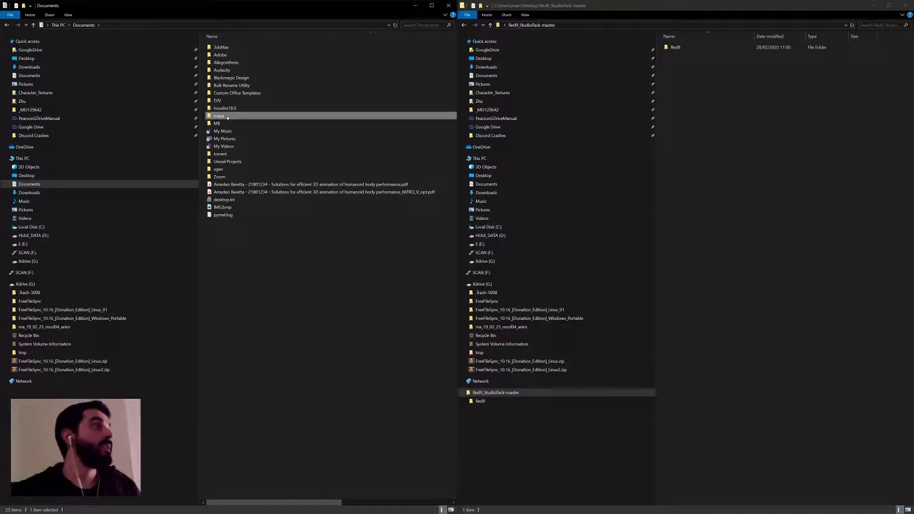
pyautogui.doubleClick(227, 117)
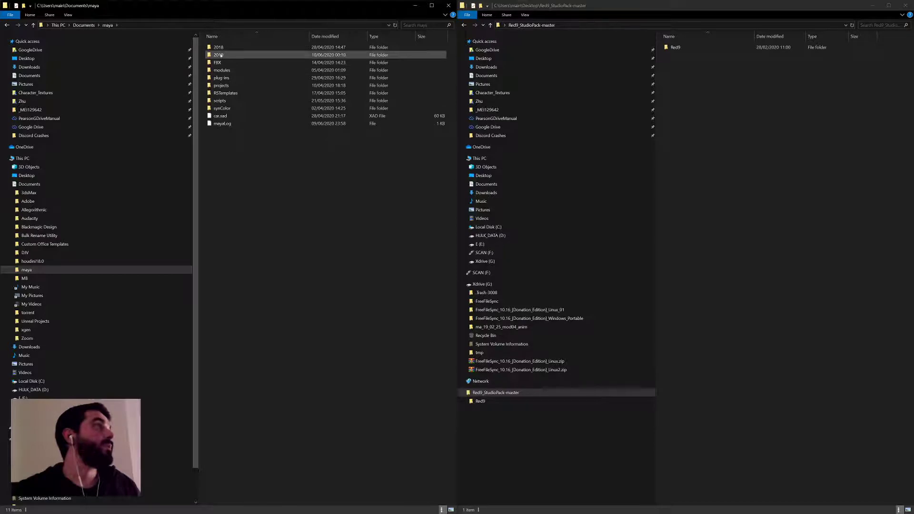
pyautogui.doubleClick(220, 100)
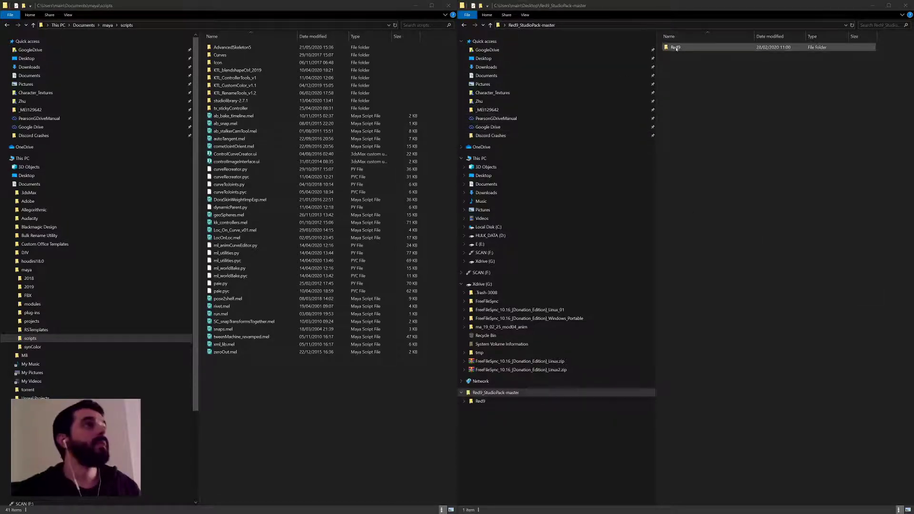
pyautogui.moveTo(676, 48); pyautogui.dragTo(294, 423)
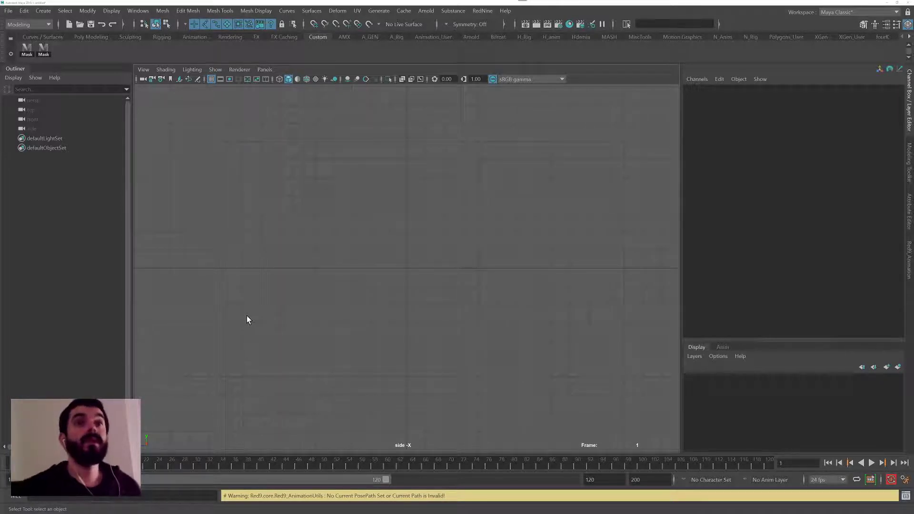
# Open the Red9\installer folder inside maya scripts
pyautogui.hotkey('alt', 'Tab')
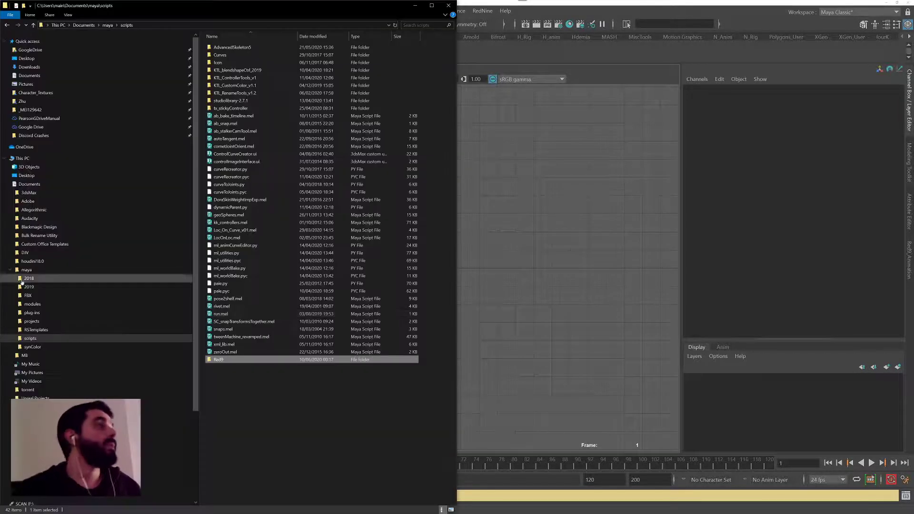
pyautogui.doubleClick(217, 360)
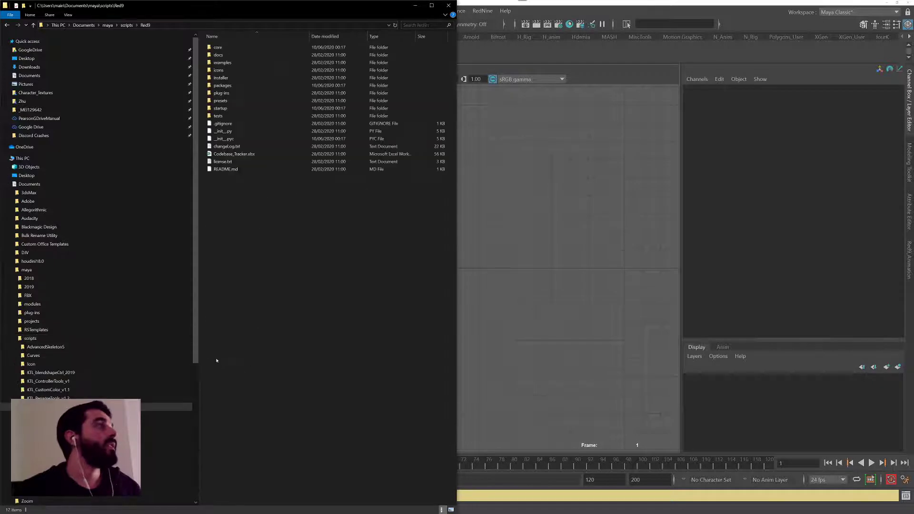
pyautogui.doubleClick(228, 79)
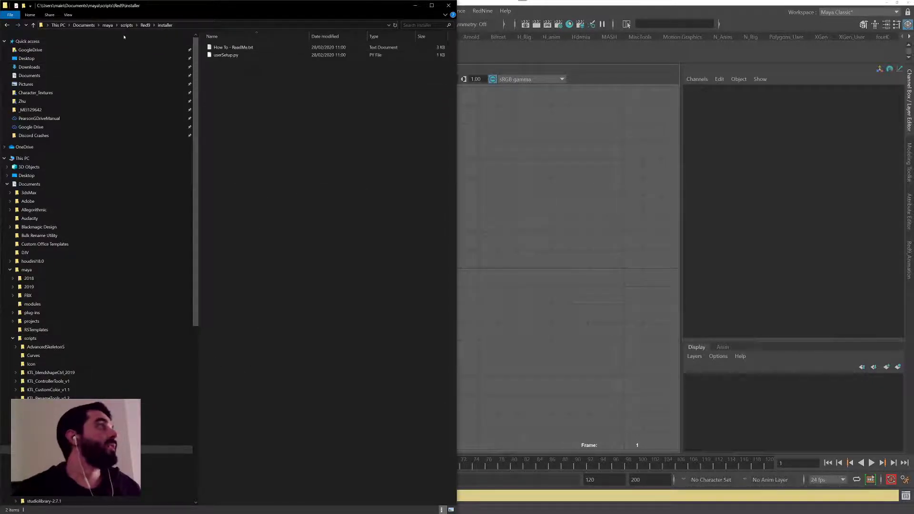
# Open How To - ReadMe.txt and copy the 'Launch the pack' lines from its boot instructions
pyautogui.doubleClick(239, 48)
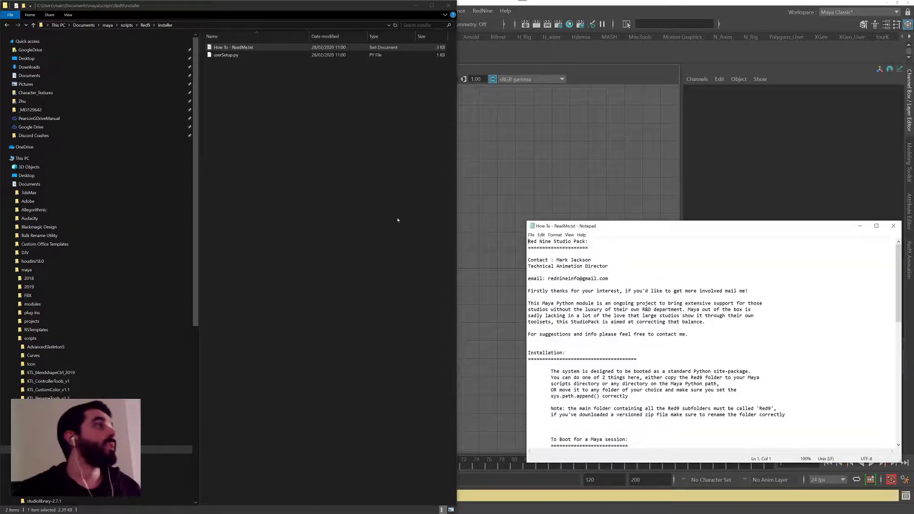
pyautogui.moveTo(622, 228); pyautogui.dragTo(290, 132)
pyautogui.scroll(-10, 286, 221)
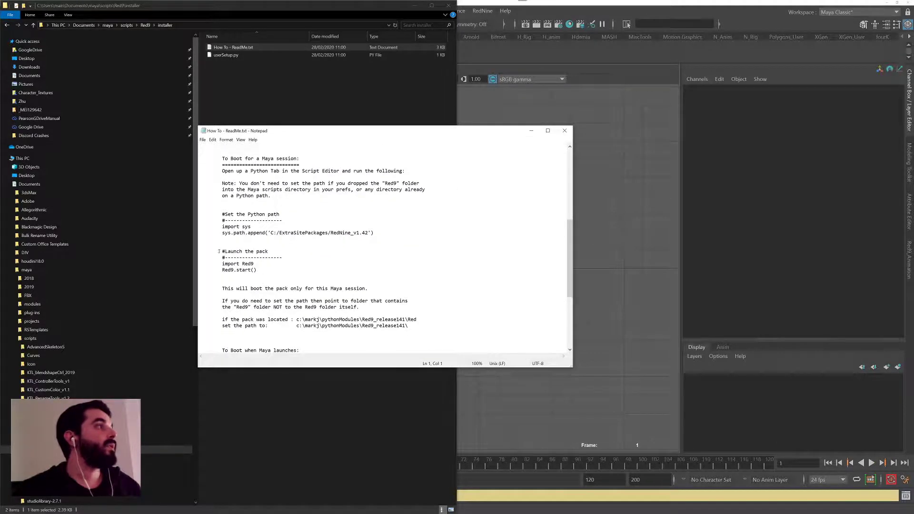
pyautogui.moveTo(221, 251); pyautogui.dragTo(300, 271)
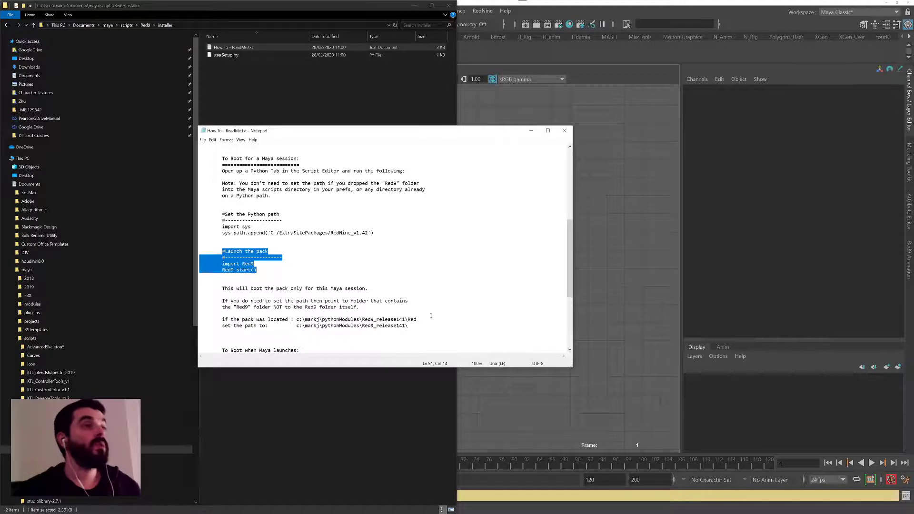
pyautogui.click(756, 226)
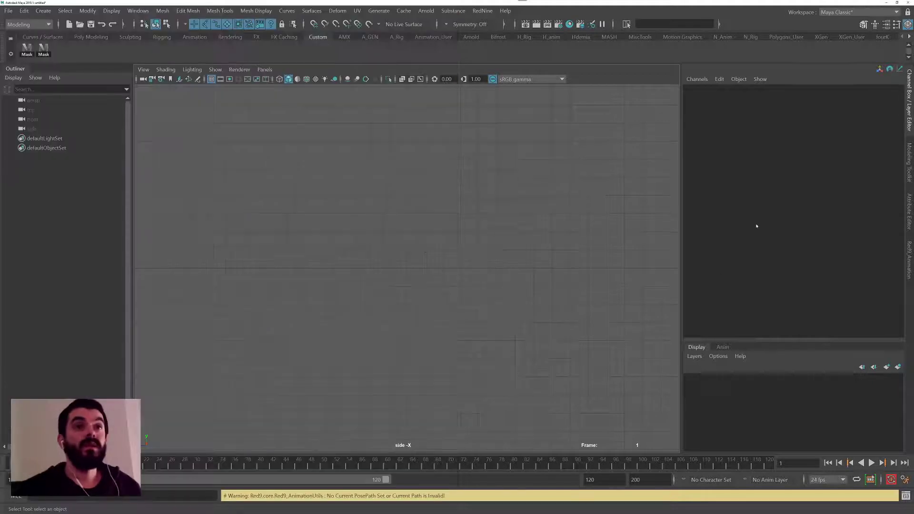
# Open and enlarge the Script Editor, then add a new Python tab
pyautogui.click(905, 496)
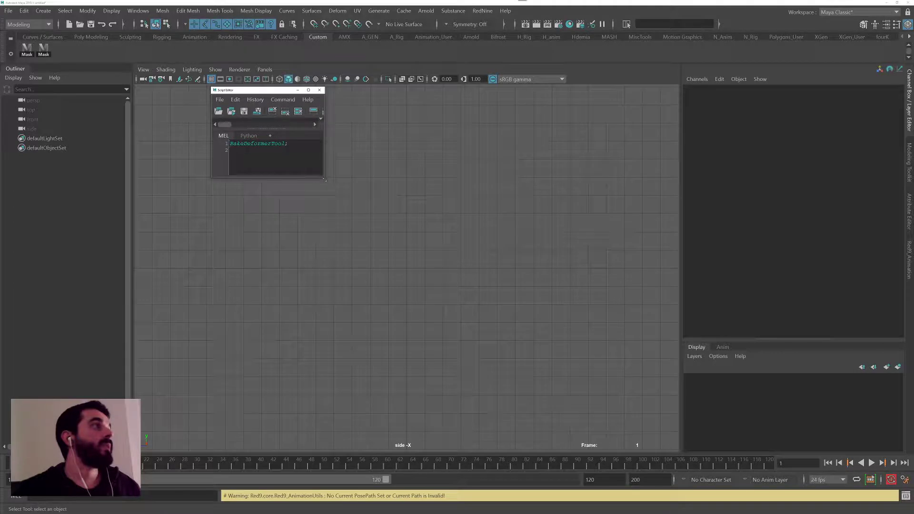
pyautogui.moveTo(325, 180); pyautogui.dragTo(616, 408)
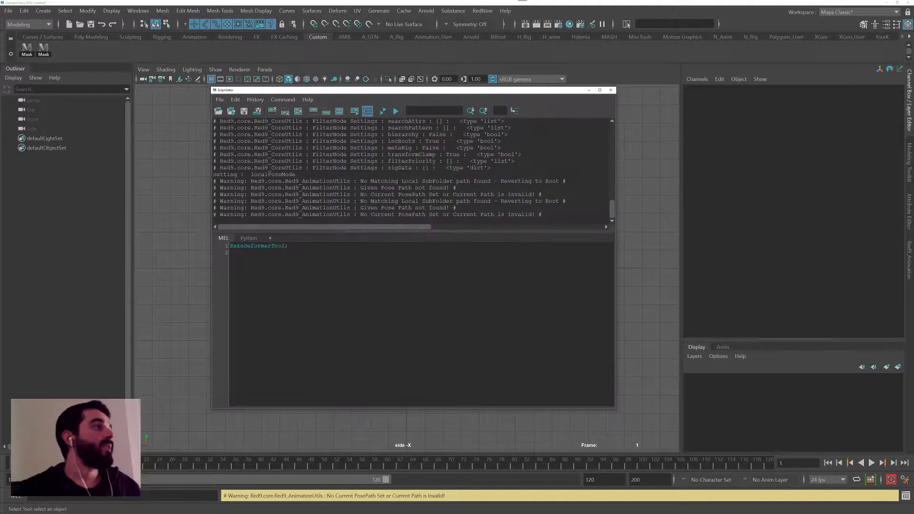
pyautogui.click(245, 239)
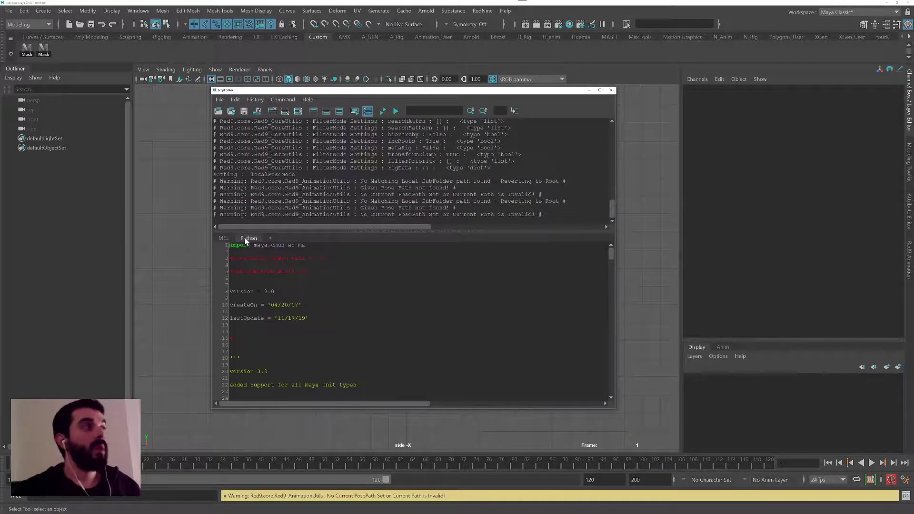
pyautogui.click(270, 237)
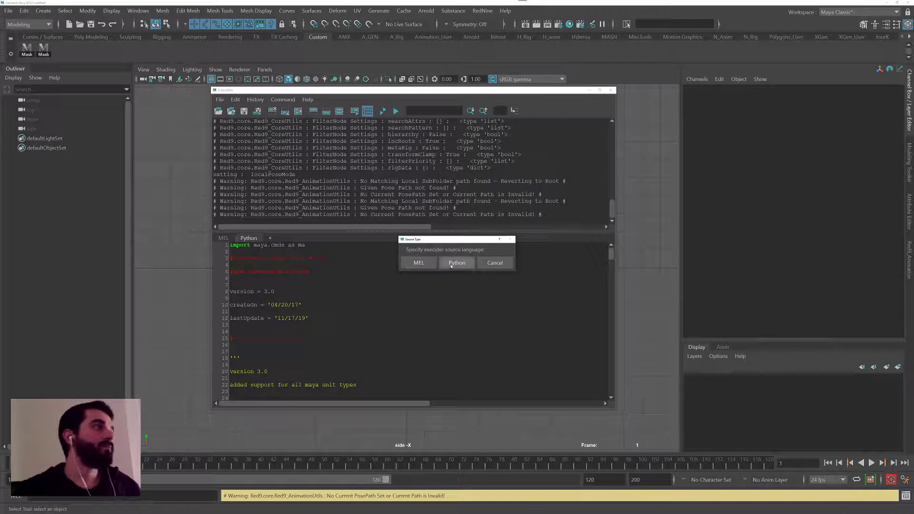
pyautogui.click(451, 264)
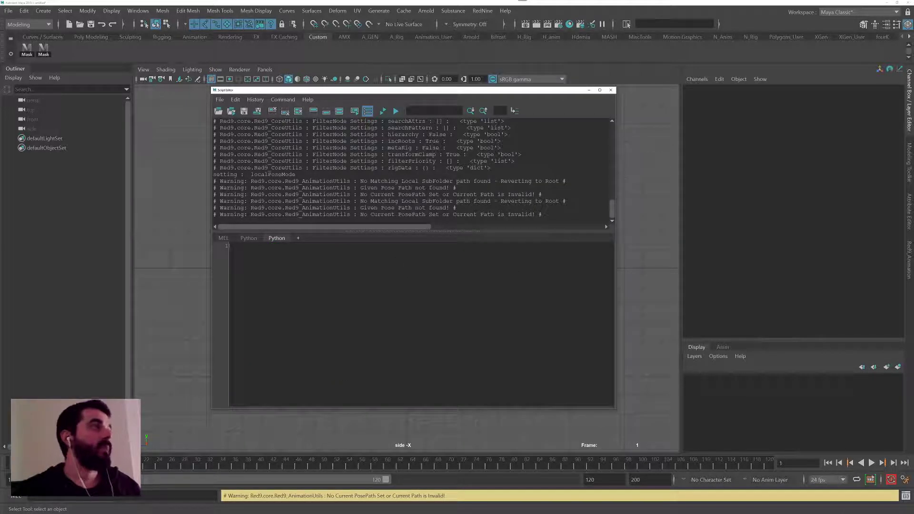
# Paste the Red9 launch lines and retype the import line as 'import Red9'
pyautogui.write('# launch Red9  import Red9 Red9.start()')
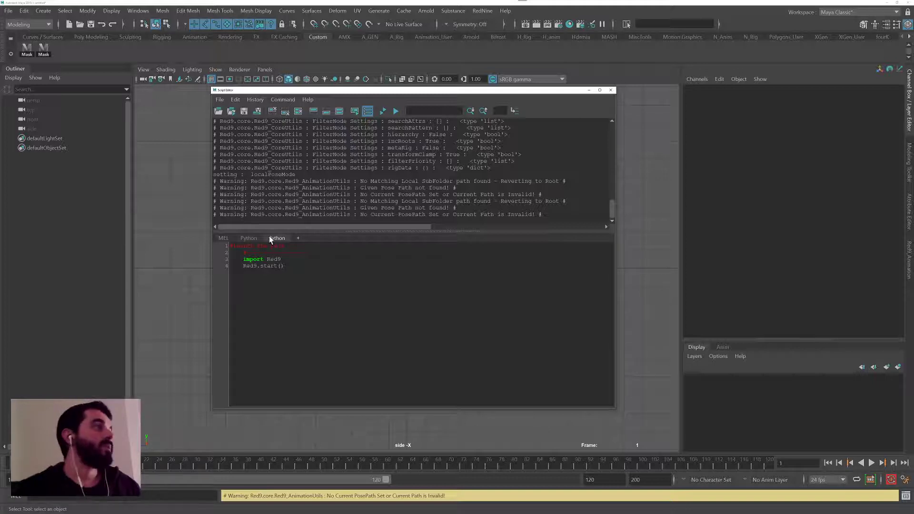
pyautogui.click(244, 259)
pyautogui.hotkey('shift', 'Down')
pyautogui.press('Delete')
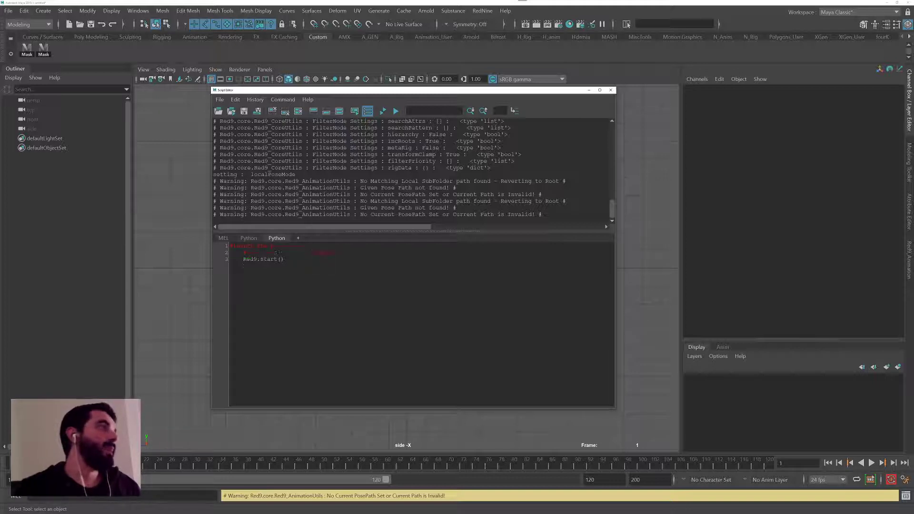
pyautogui.write('import Red9')
pyautogui.press('Return')
# Unindent the Red9.start() and comment lines, then drag the whole script onto the Custom shelf
pyautogui.press('Delete')
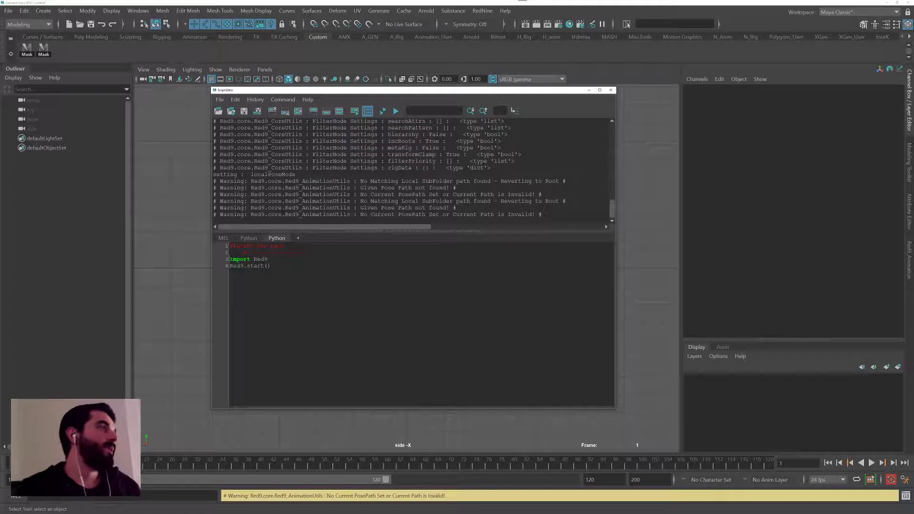
pyautogui.press('BackSpace')
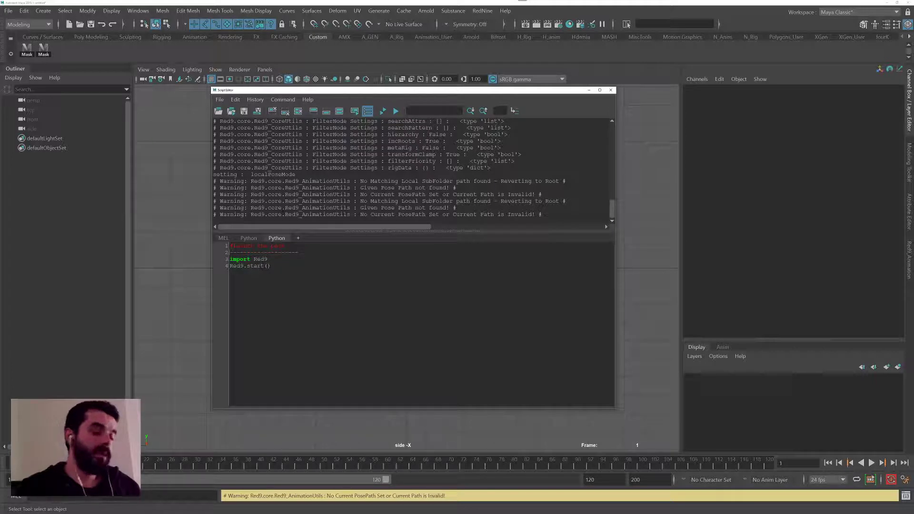
pyautogui.hotkey('ctrl', 'a')
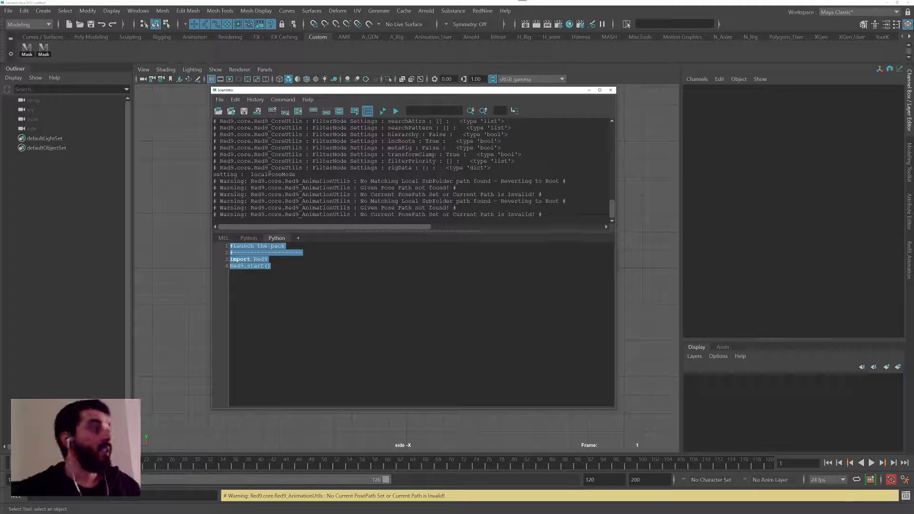
pyautogui.moveTo(133, 90); pyautogui.dragTo(60, 47, button='middle')
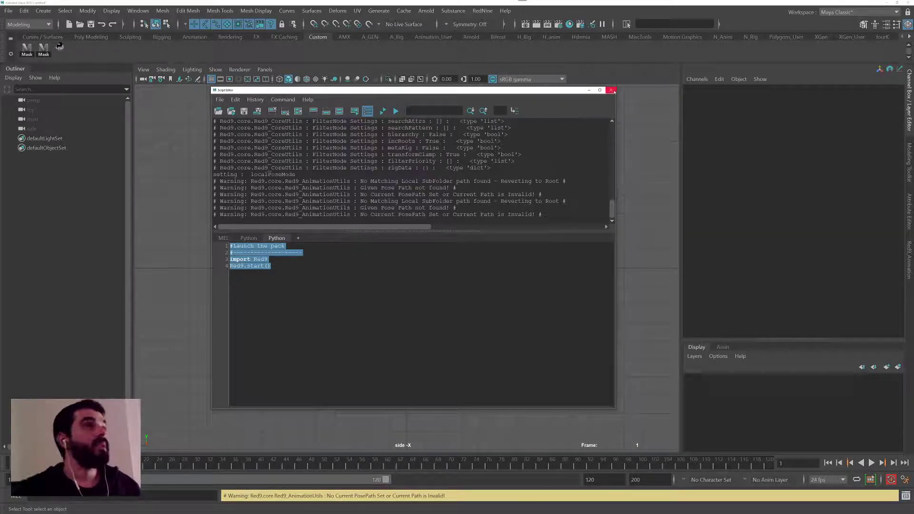
# Launch Red9 from the new shelf button and open the Animation Toolkit from the RedNine menu
pyautogui.click(60, 47)
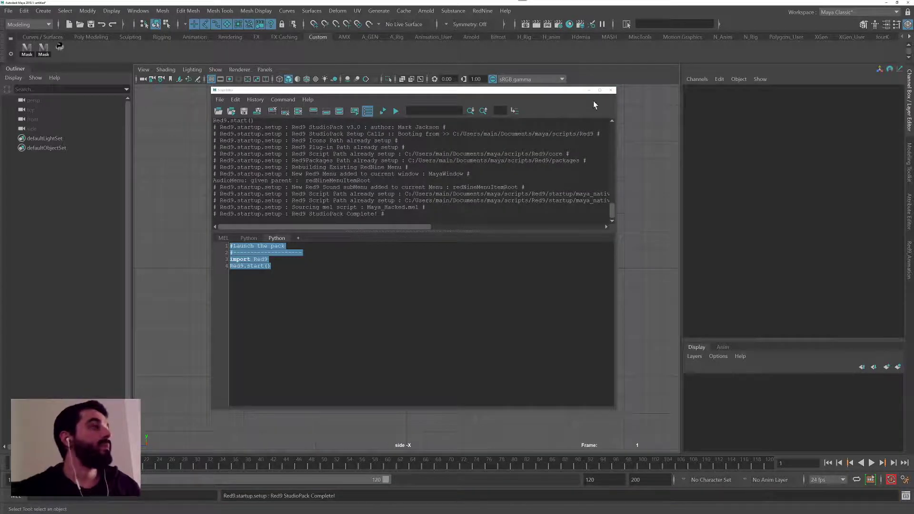
pyautogui.click(610, 92)
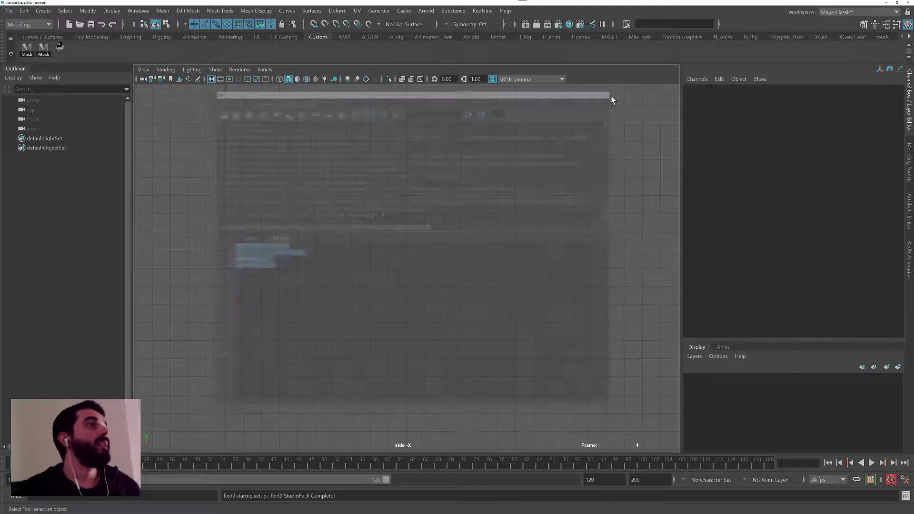
pyautogui.click(482, 12)
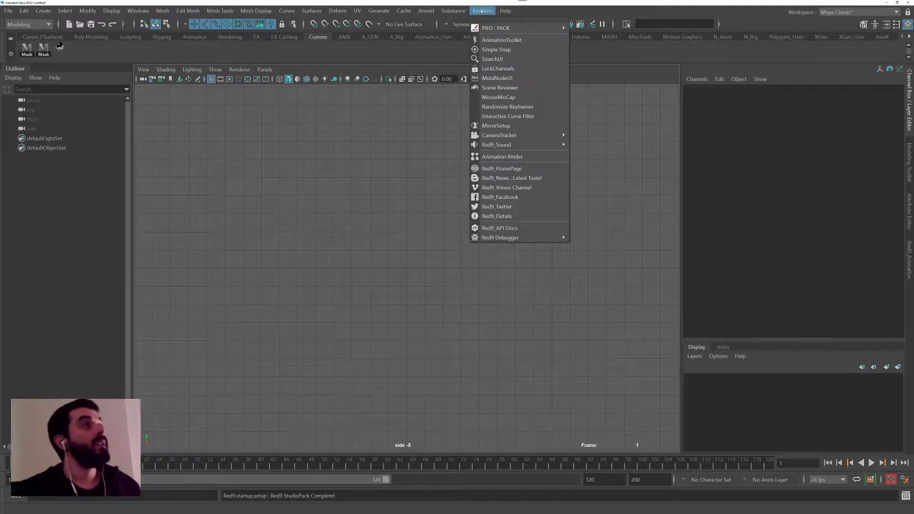
pyautogui.click(494, 41)
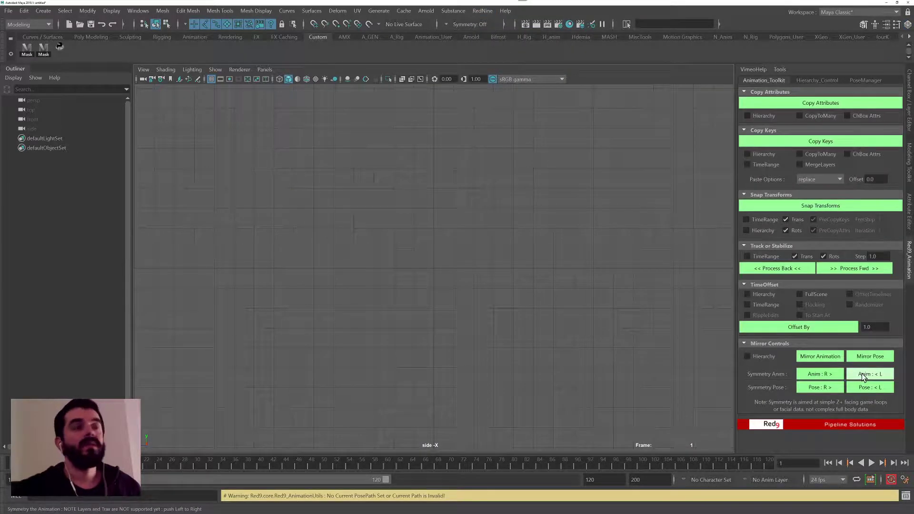
# Open the recent rocketGirl_rig.ma without saving the empty scene, then select the entire rig
pyautogui.click(8, 11)
pyautogui.moveTo(67, 309)
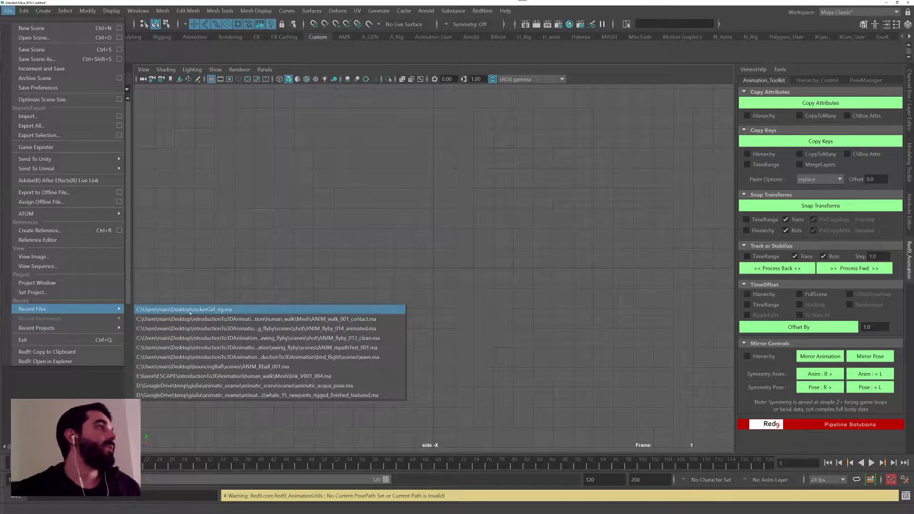
pyautogui.click(190, 310)
pyautogui.click(462, 262)
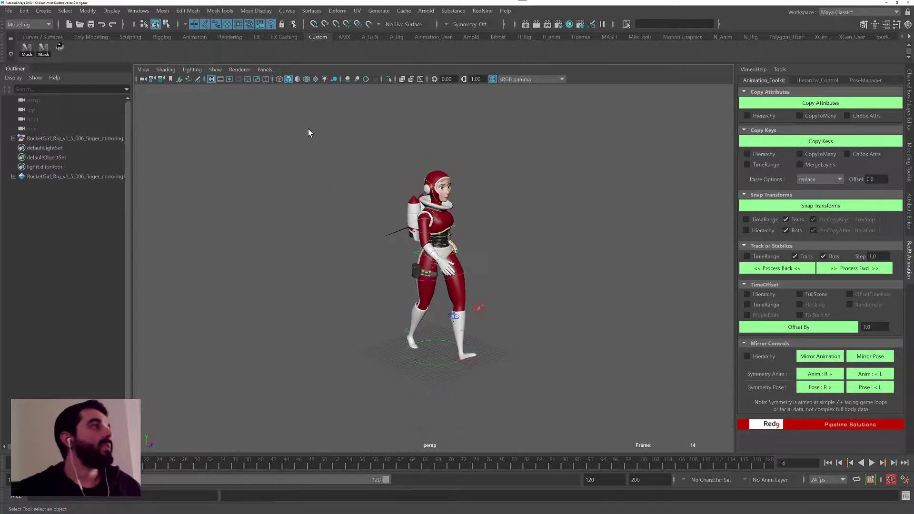
pyautogui.moveTo(310, 130); pyautogui.dragTo(589, 441)
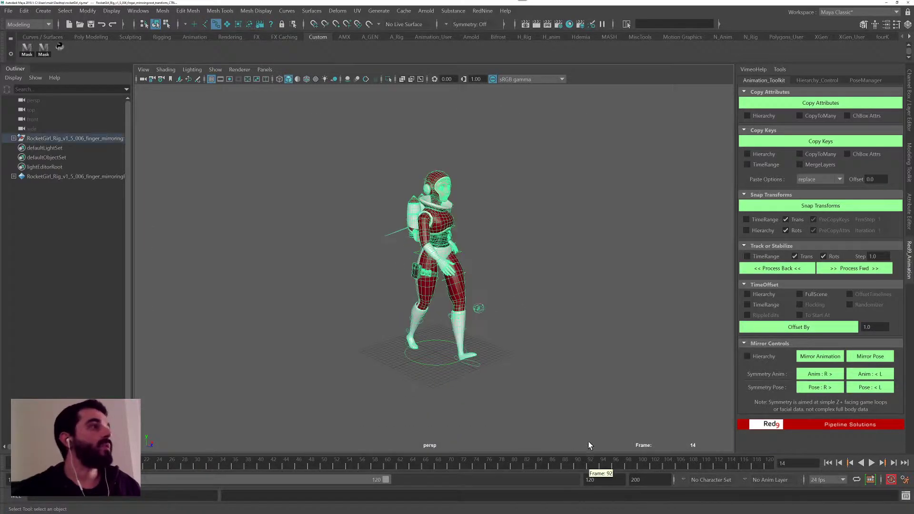
# Apply Mirror Pose in Red9's Mirror Controls to flip the selected rig's pose
pyautogui.click(874, 358)
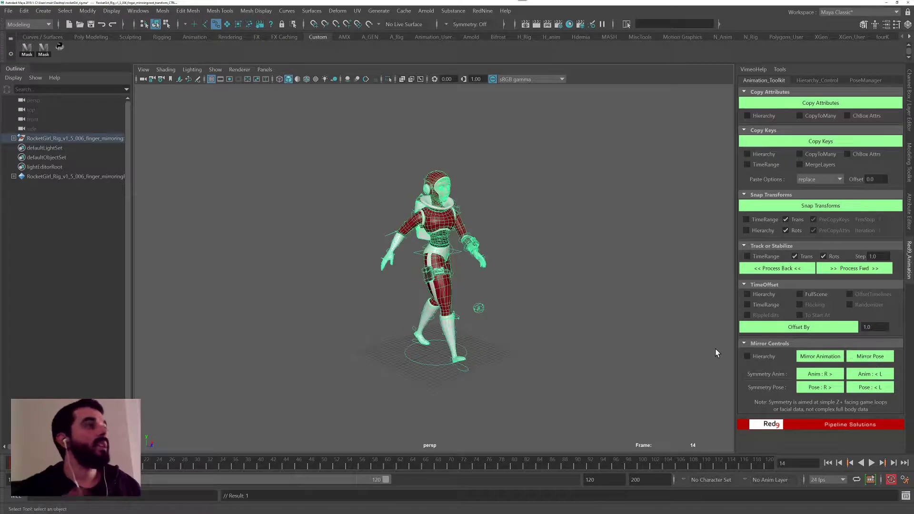